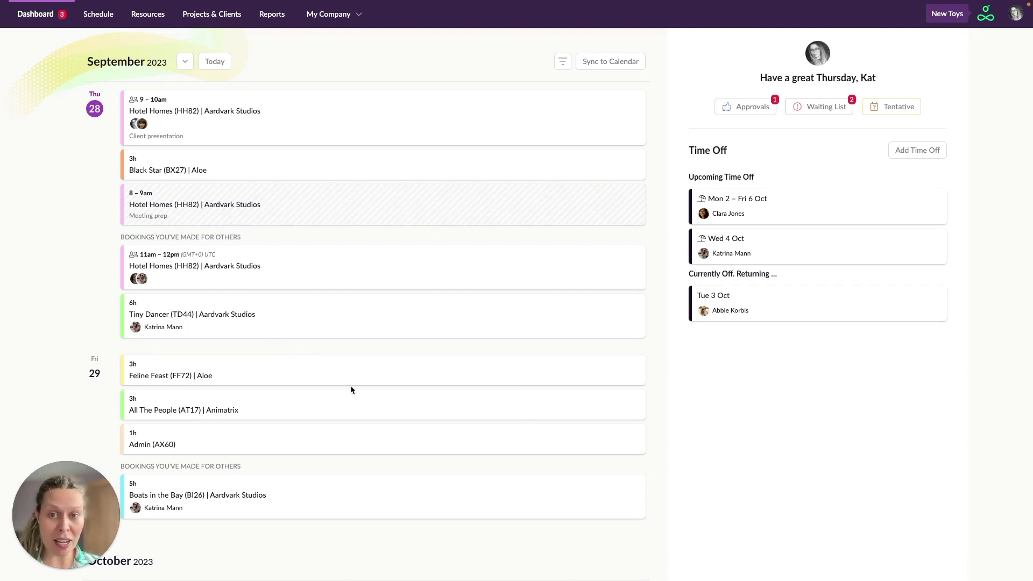
Scroll the bookings list, jump to the week of 25 September, then return to today.
{"action": "scroll", "coordinate": [348, 385], "scroll_direction": "up", "scroll_amount": 4}
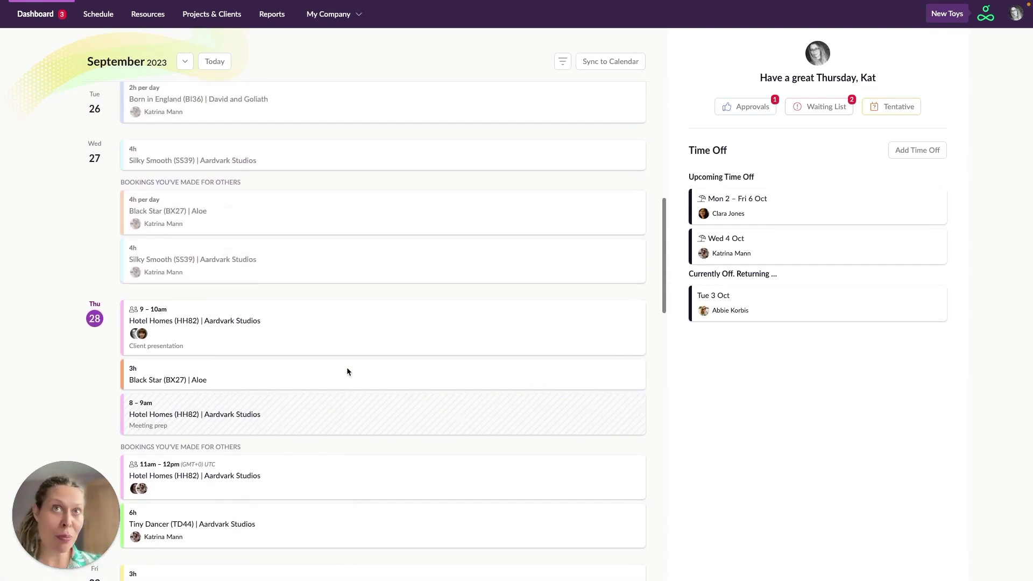
{"action": "scroll", "coordinate": [347, 366], "scroll_direction": "up", "scroll_amount": 2}
{"action": "scroll", "coordinate": [347, 367], "scroll_direction": "down", "scroll_amount": 5}
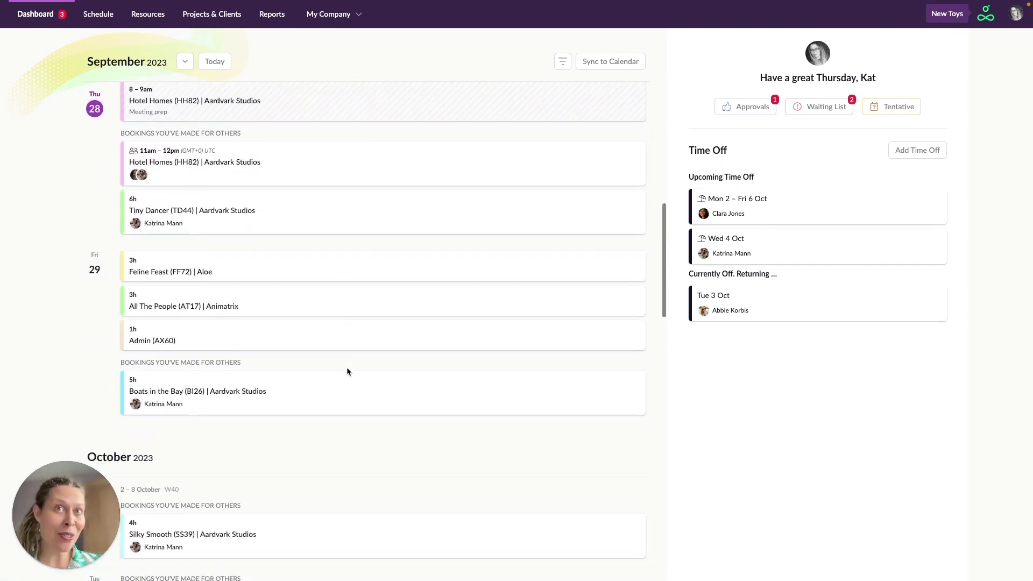
{"action": "scroll", "coordinate": [347, 367], "scroll_direction": "down", "scroll_amount": 2}
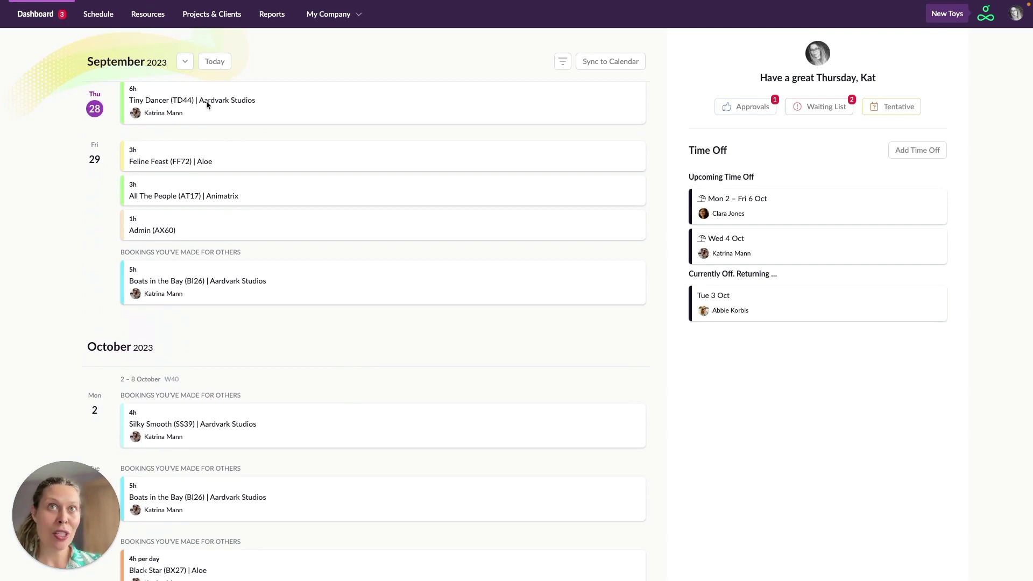
{"action": "left_click", "coordinate": [185, 63]}
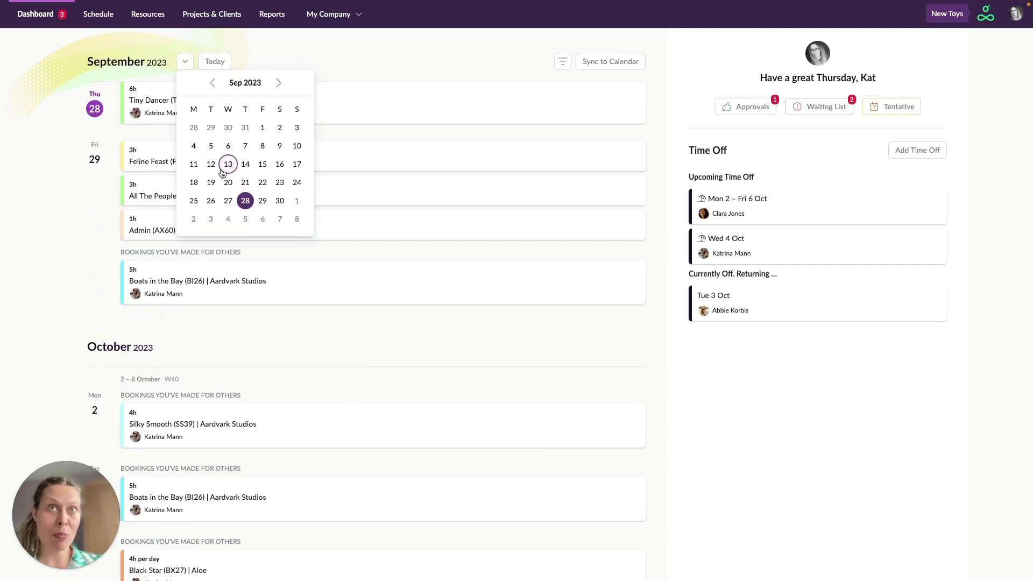
{"action": "left_click", "coordinate": [271, 190]}
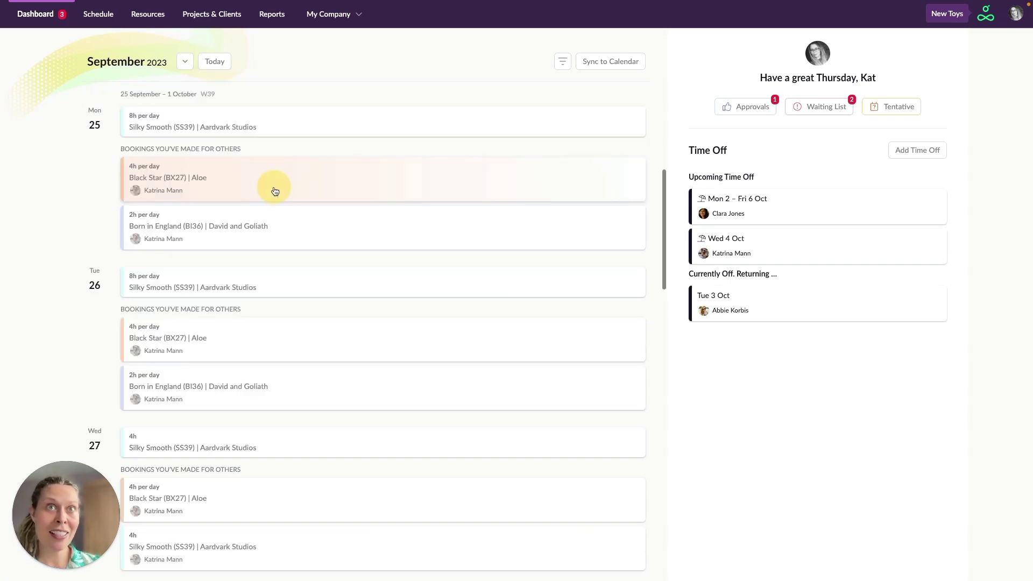
{"action": "left_click", "coordinate": [215, 66]}
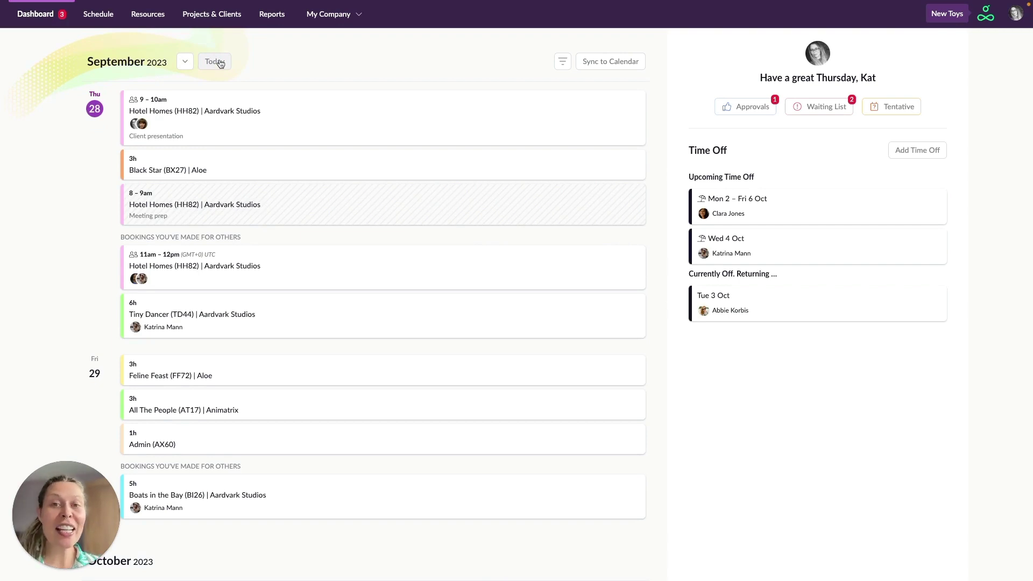
View the 9–10am Hotel Homes booking details, close them, and show the booking-type filter.
{"action": "left_click", "coordinate": [242, 136]}
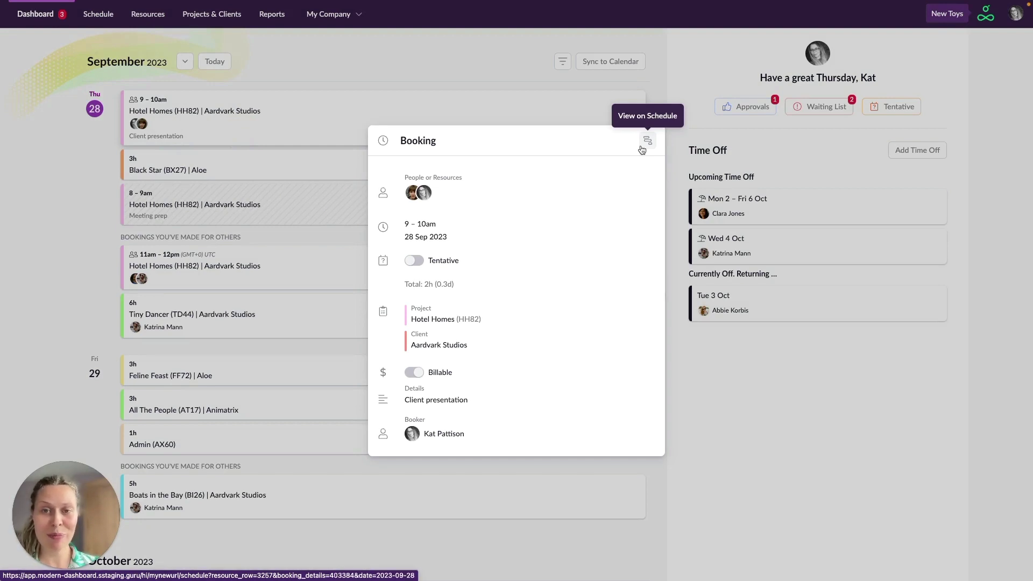
{"action": "left_click", "coordinate": [562, 62]}
{"action": "left_click", "coordinate": [563, 61]}
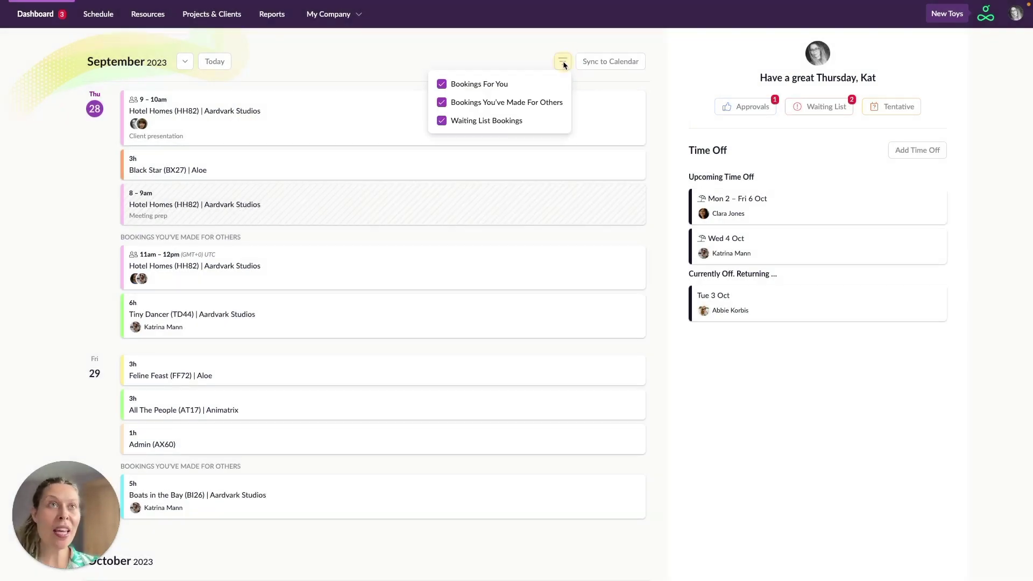
Toggle Waiting List Bookings off and back on, then bring up Sync to Calendar options.
{"action": "left_click", "coordinate": [559, 124]}
{"action": "left_click", "coordinate": [549, 122]}
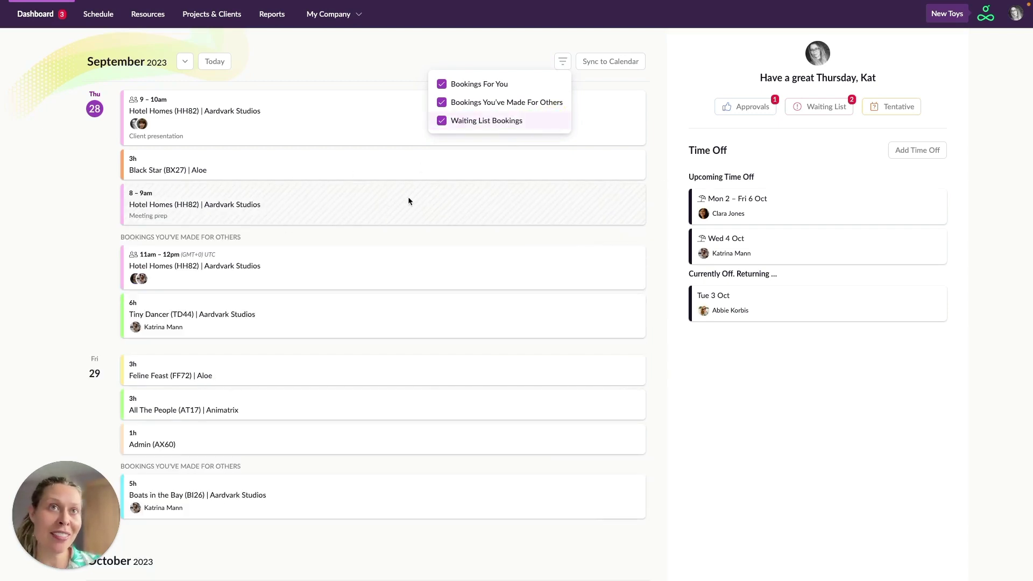
{"action": "left_click", "coordinate": [611, 62]}
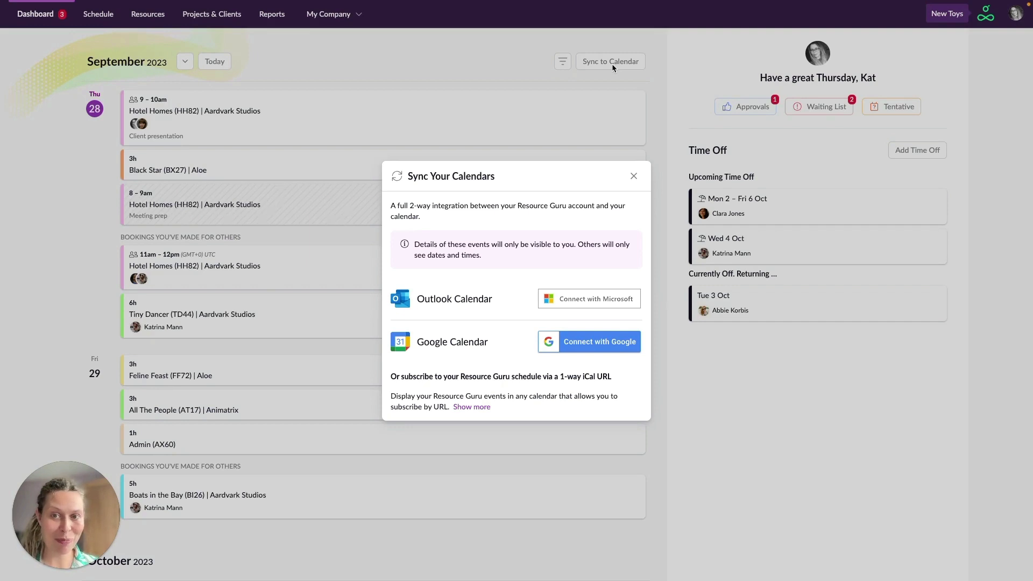
Dismiss the Sync Your Calendars dialog to get back to the dashboard.
{"action": "left_click", "coordinate": [612, 63]}
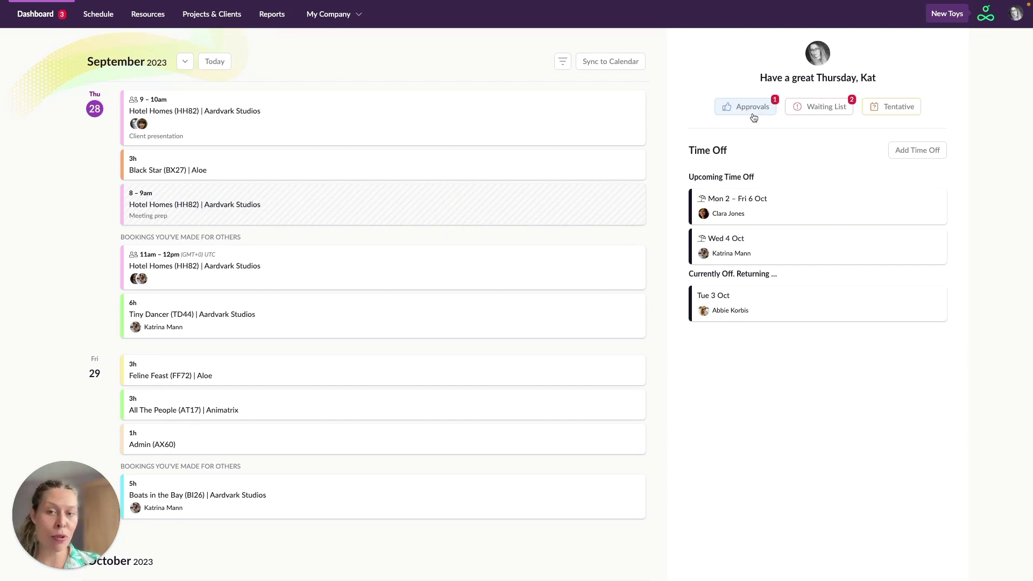
Open Your Approvals and check its request-type and whose-approvals choices for the AT17 request.
{"action": "left_click", "coordinate": [752, 117]}
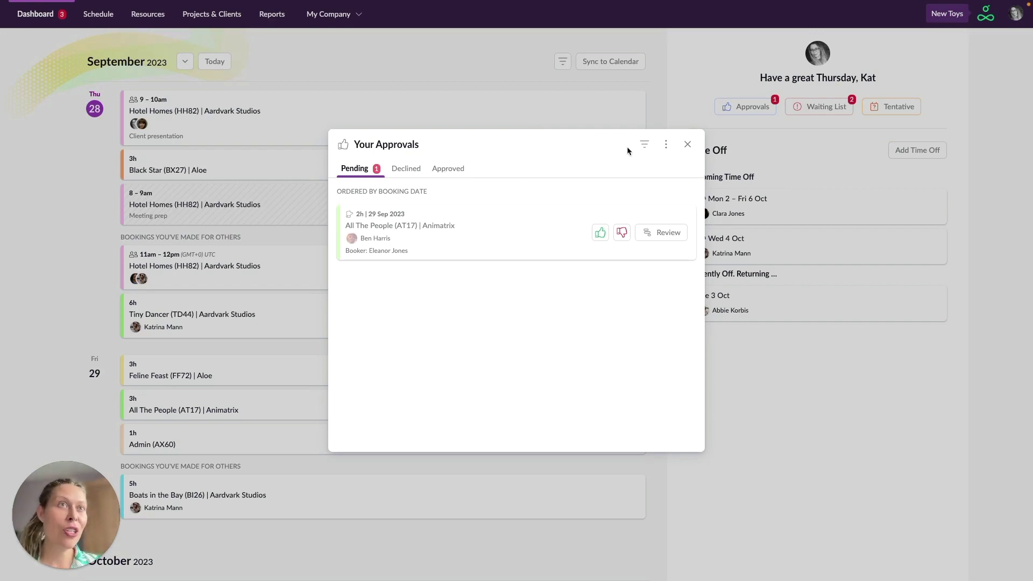
{"action": "left_click", "coordinate": [645, 145]}
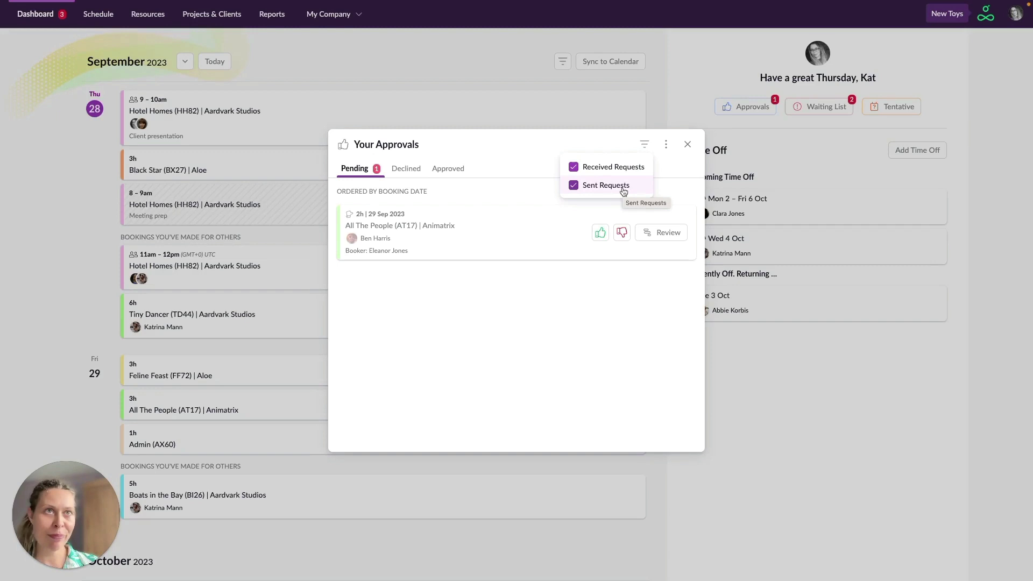
{"action": "left_click", "coordinate": [667, 146]}
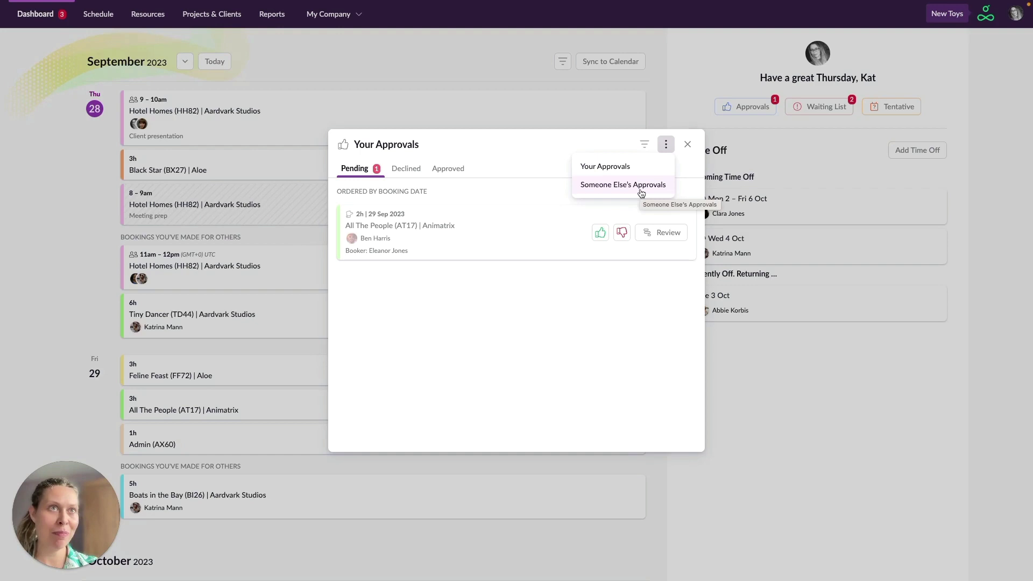
{"action": "left_click", "coordinate": [572, 191]}
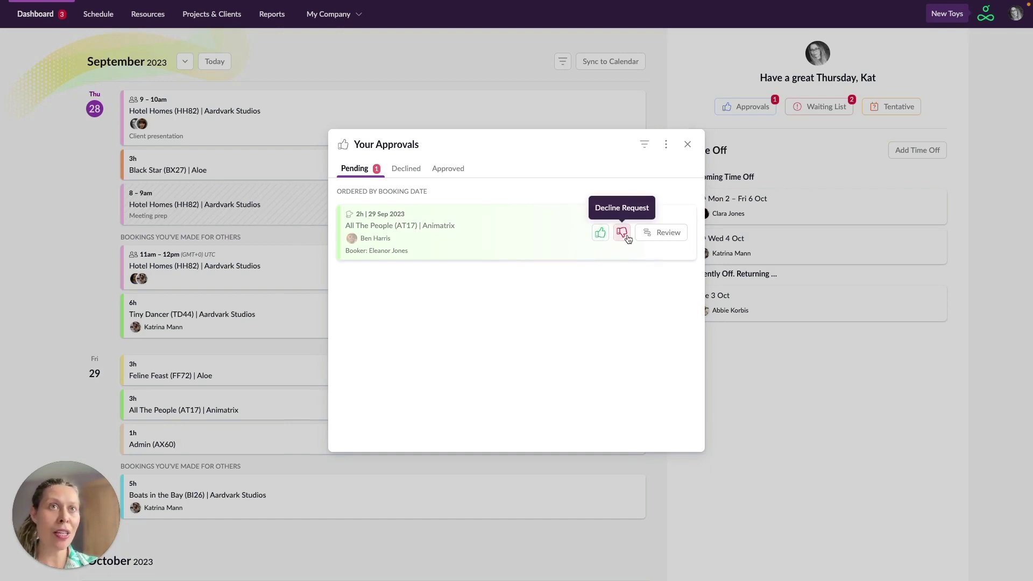
{"action": "left_click", "coordinate": [551, 246]}
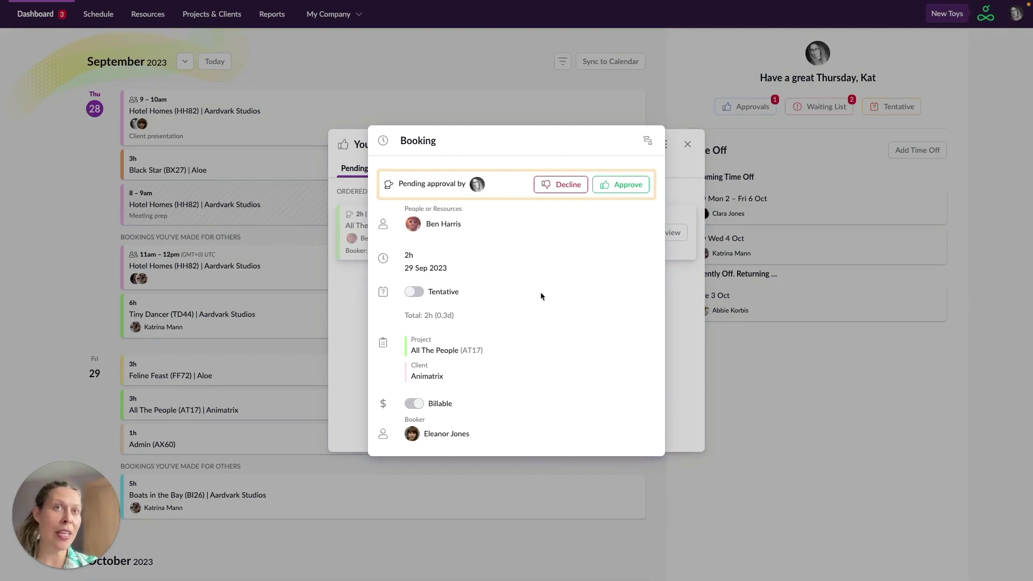
{"action": "left_click", "coordinate": [676, 296]}
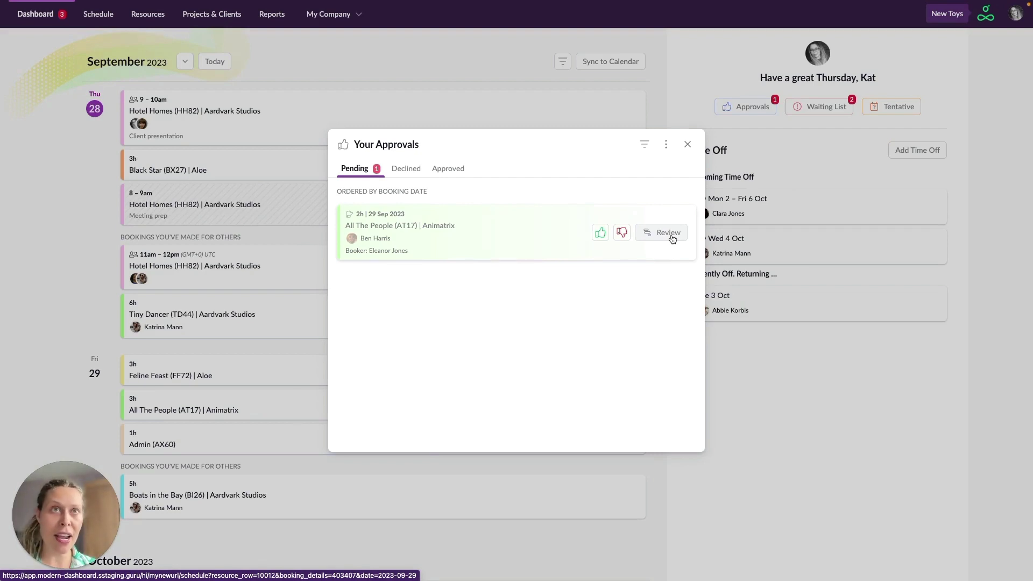
Review declined and approved requests, then start declining the approved 4h Tiny Dancer booking.
{"action": "left_click", "coordinate": [417, 170]}
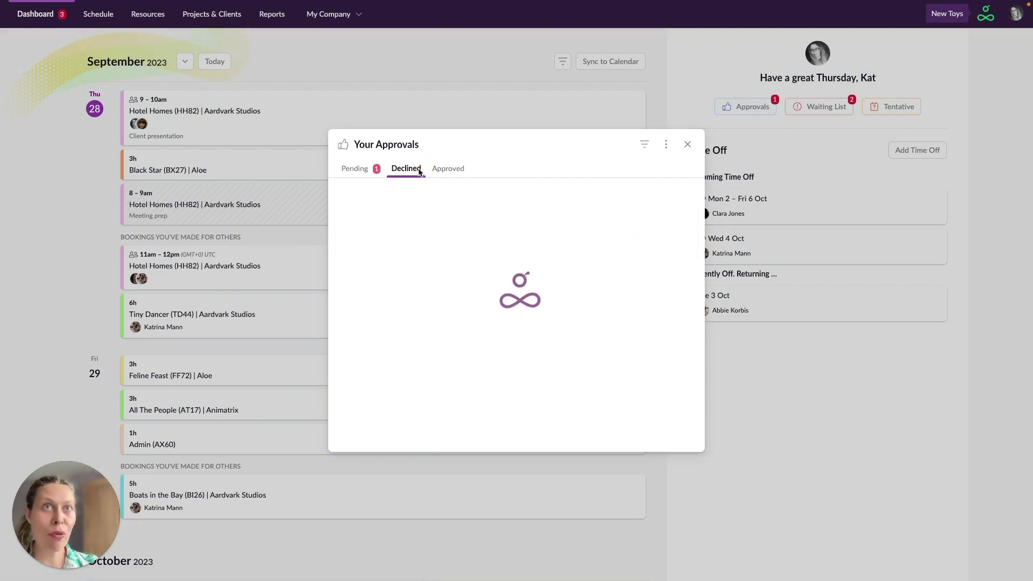
{"action": "left_click", "coordinate": [444, 169]}
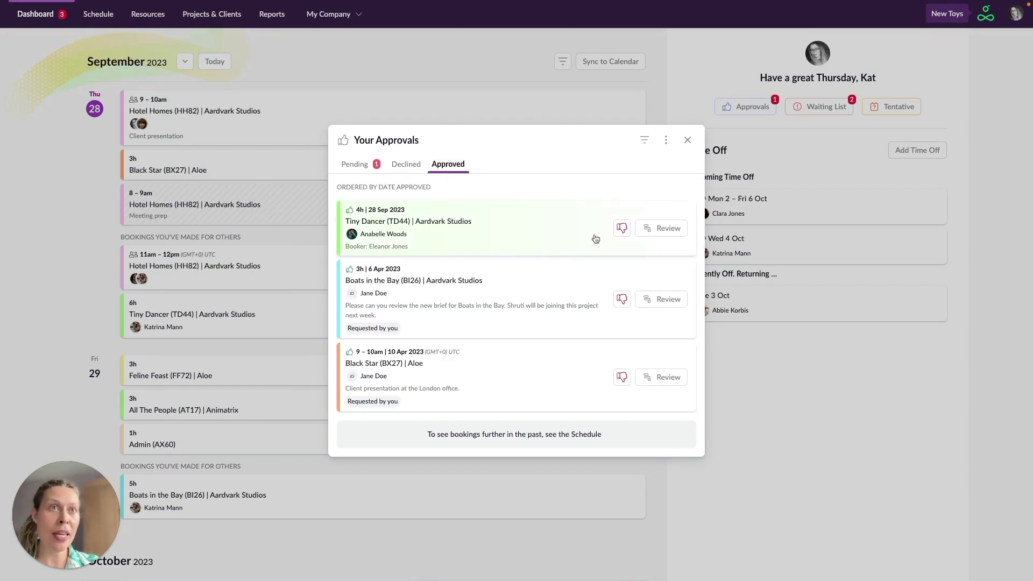
{"action": "left_click", "coordinate": [623, 229]}
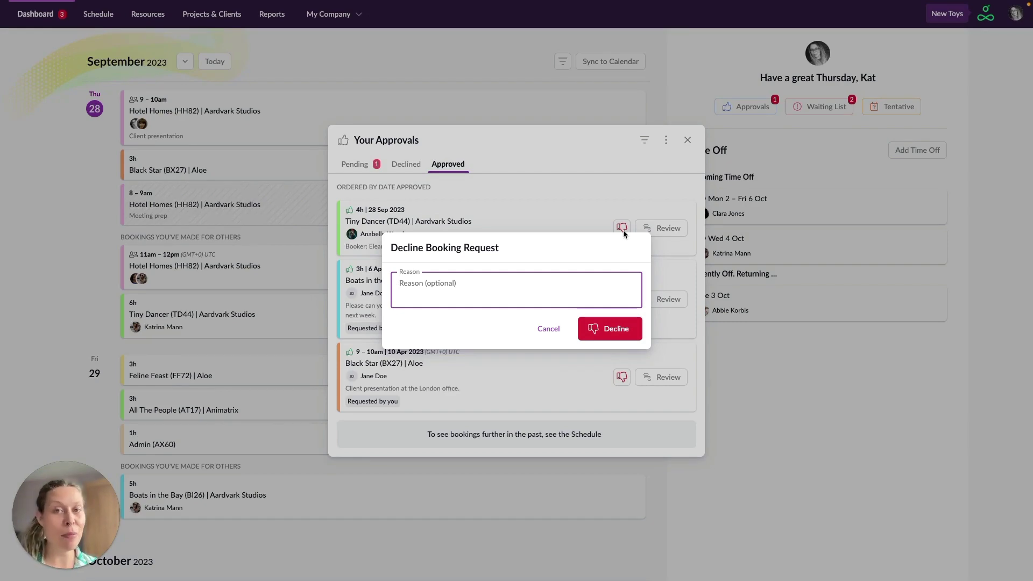
{"action": "left_click", "coordinate": [812, 120]}
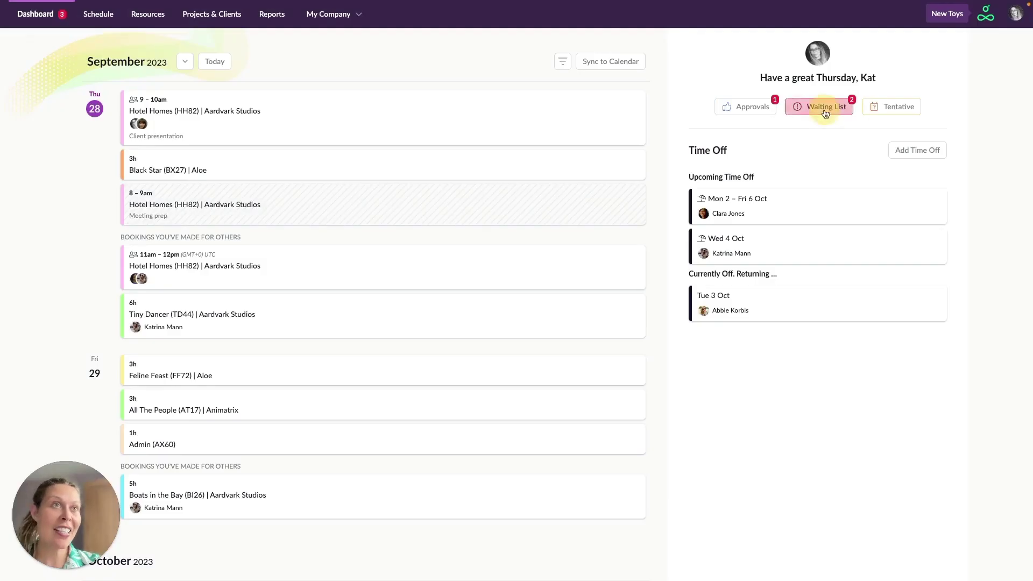
{"action": "left_click", "coordinate": [824, 107]}
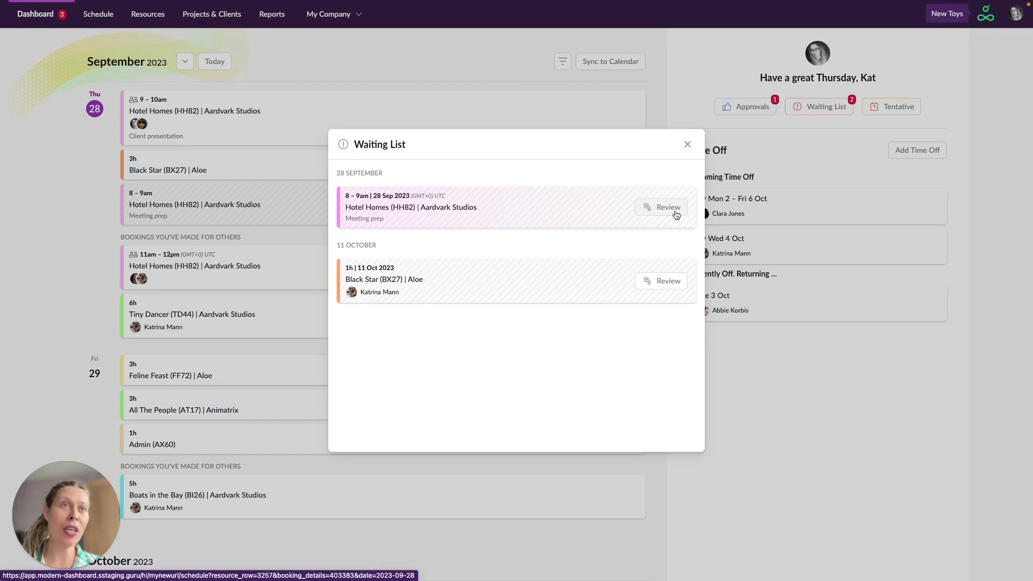
{"action": "left_click", "coordinate": [578, 220]}
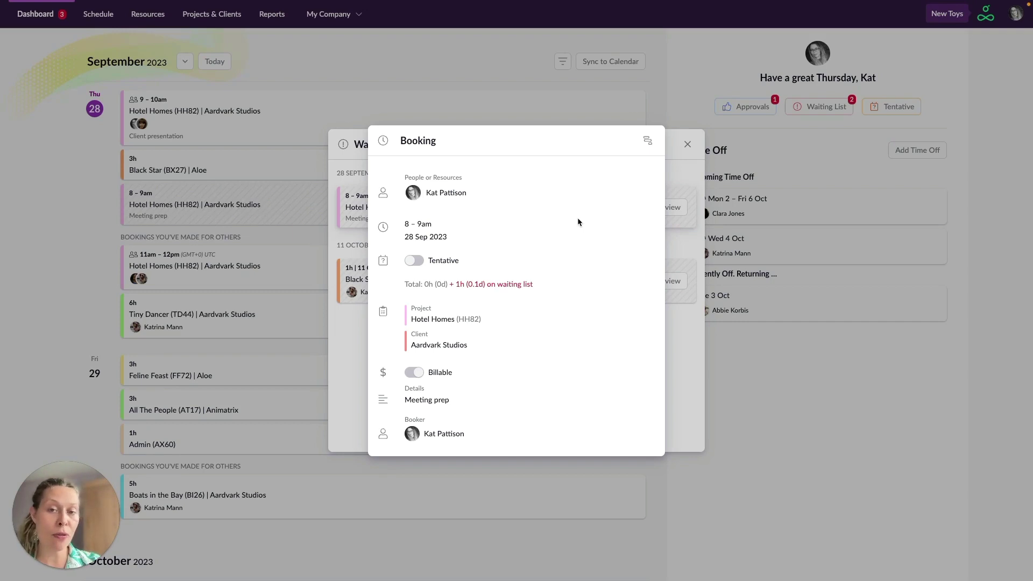
{"action": "key", "text": "Escape"}
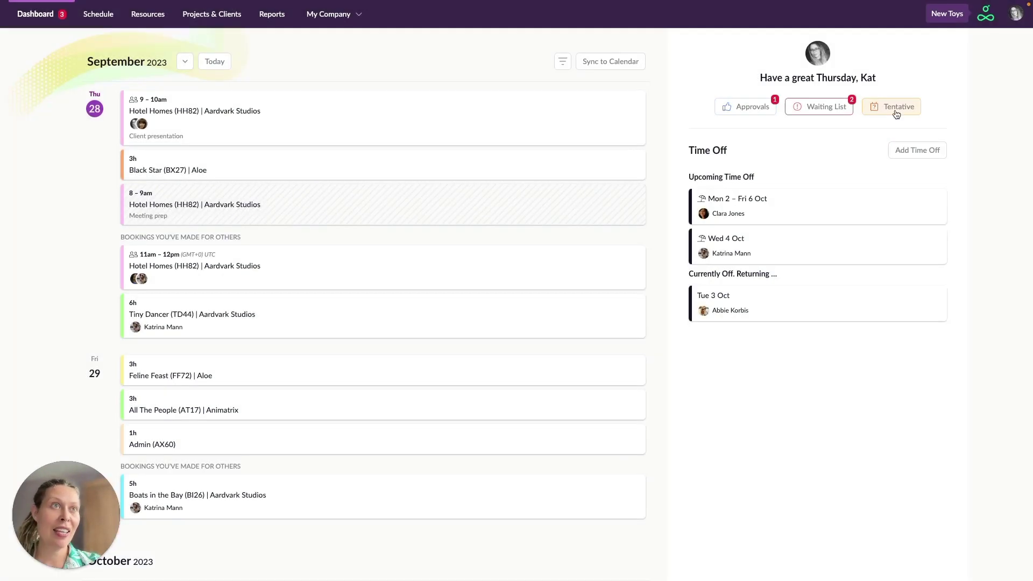
{"action": "left_click", "coordinate": [896, 112]}
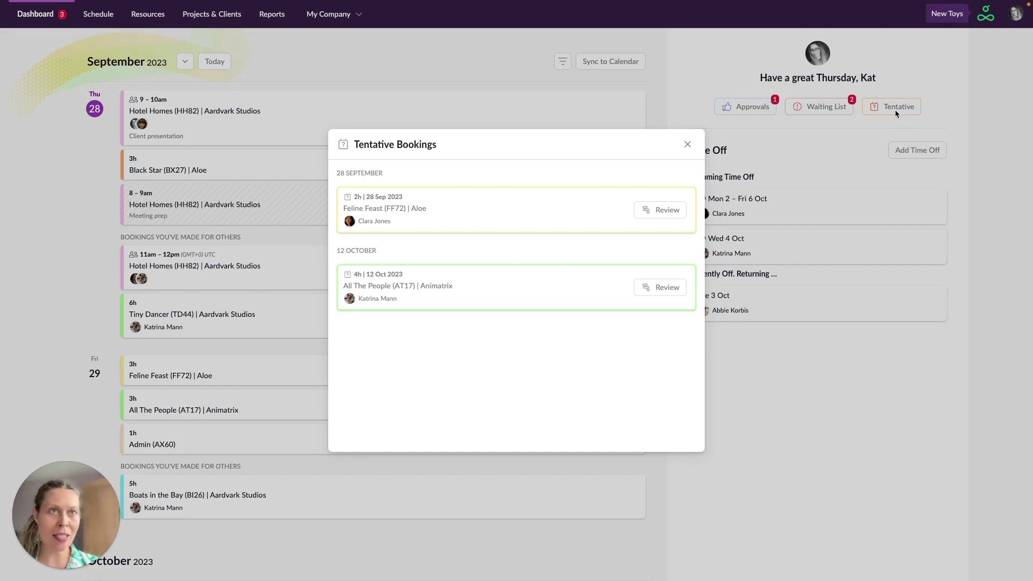
{"action": "left_click", "coordinate": [596, 209]}
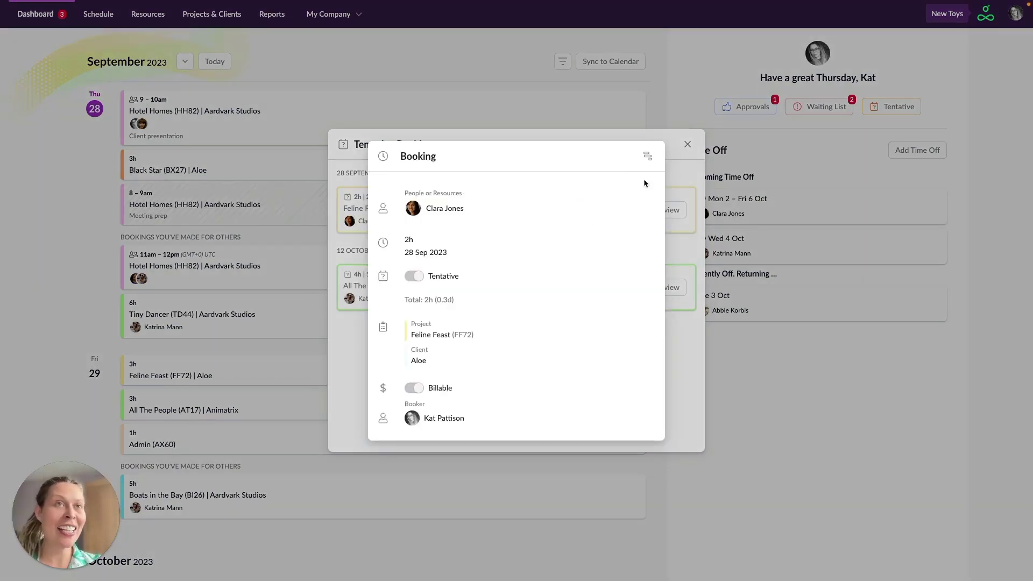
{"action": "left_click", "coordinate": [687, 169]}
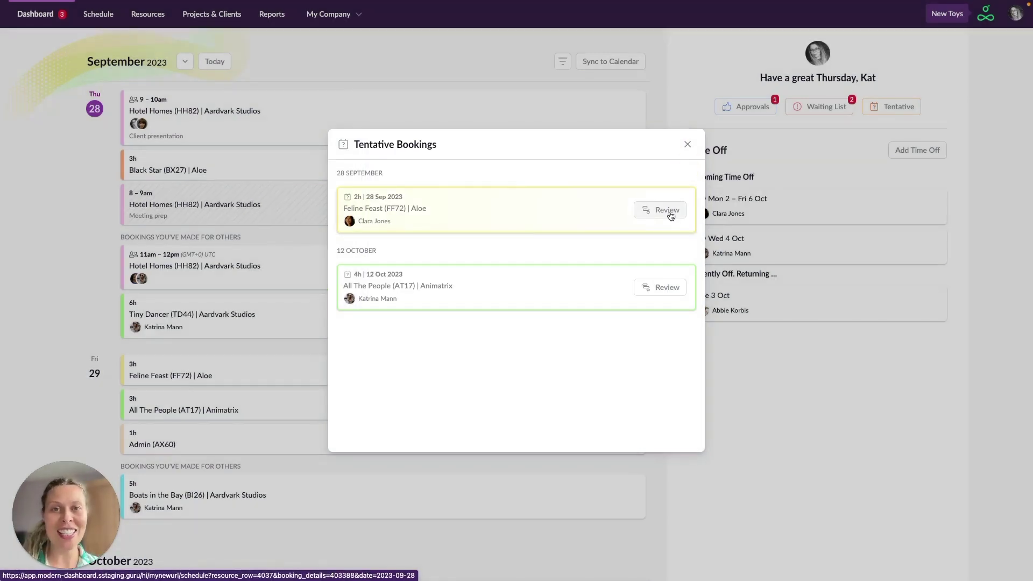
{"action": "left_click", "coordinate": [688, 145]}
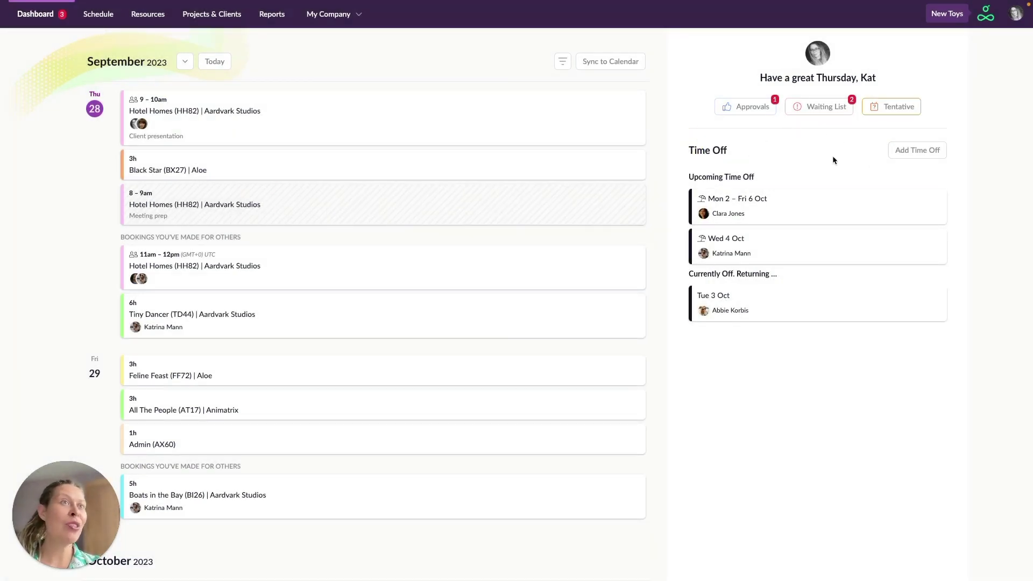
{"action": "left_click", "coordinate": [923, 156]}
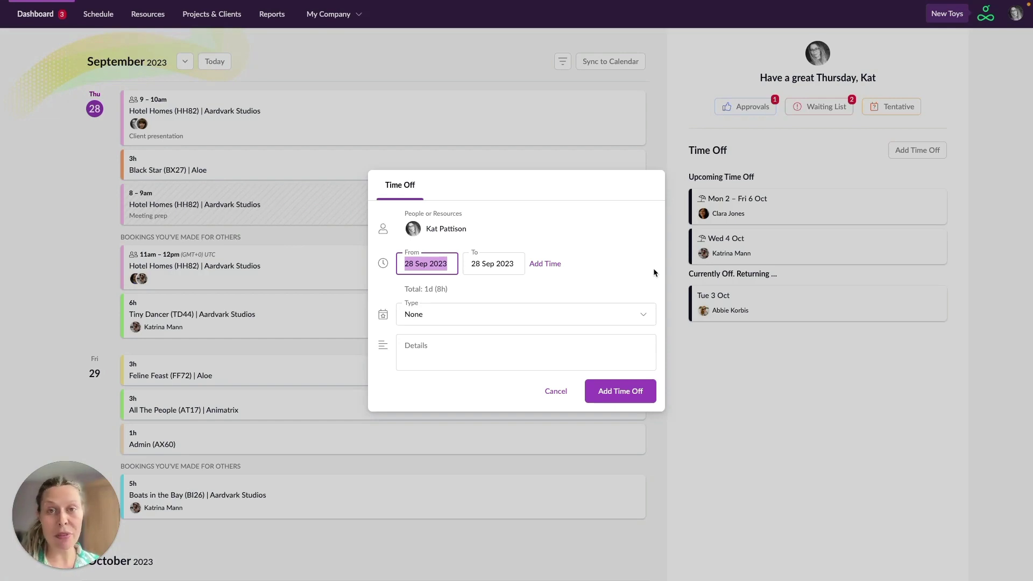
{"action": "key", "text": "Escape"}
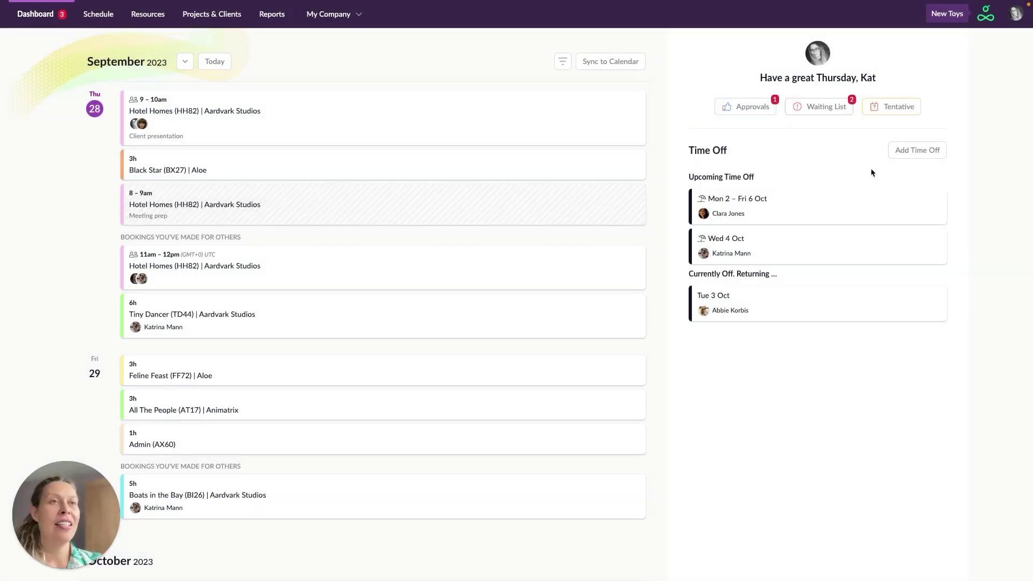